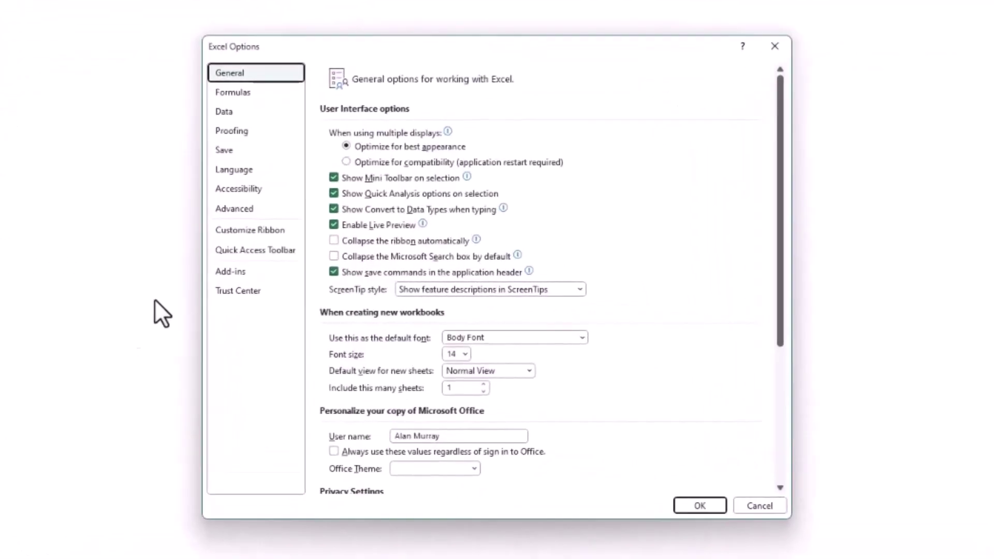
Step: Show Excel's Advanced options and scroll down to Edit Custom Lists under General
left_click(249, 212)
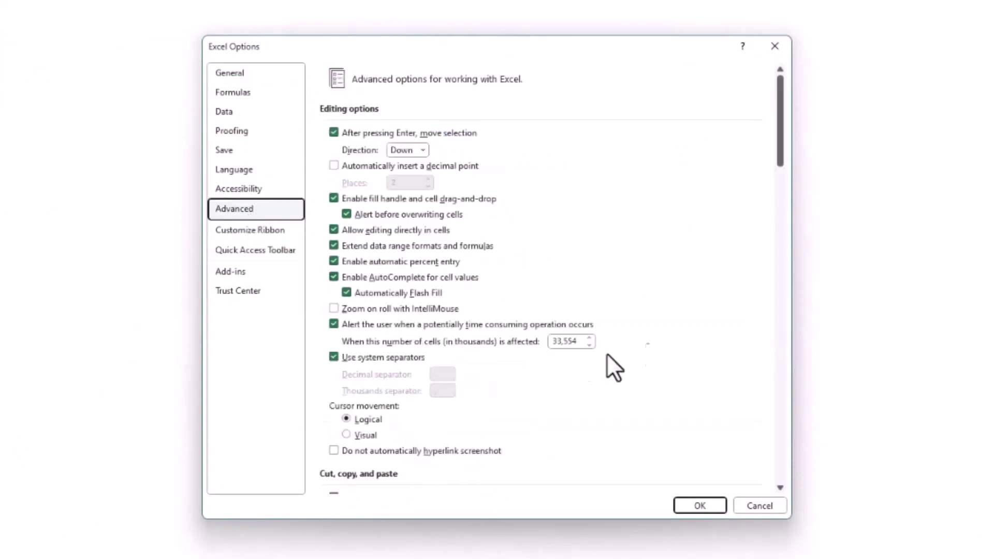
left_click_drag(781, 111, 772, 449)
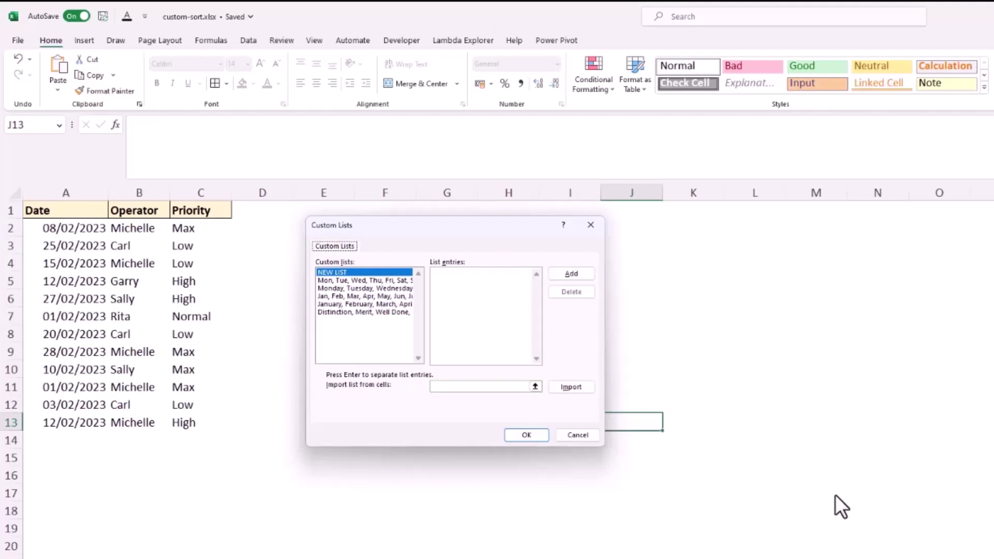
Step: Enter Max, High, Normal, Low as list entries, add the list, and close Custom Lists
left_click(489, 284)
type("Max")
key("Return")
type("High")
key("Return")
type("Normal")
key("Return")
type("Low")
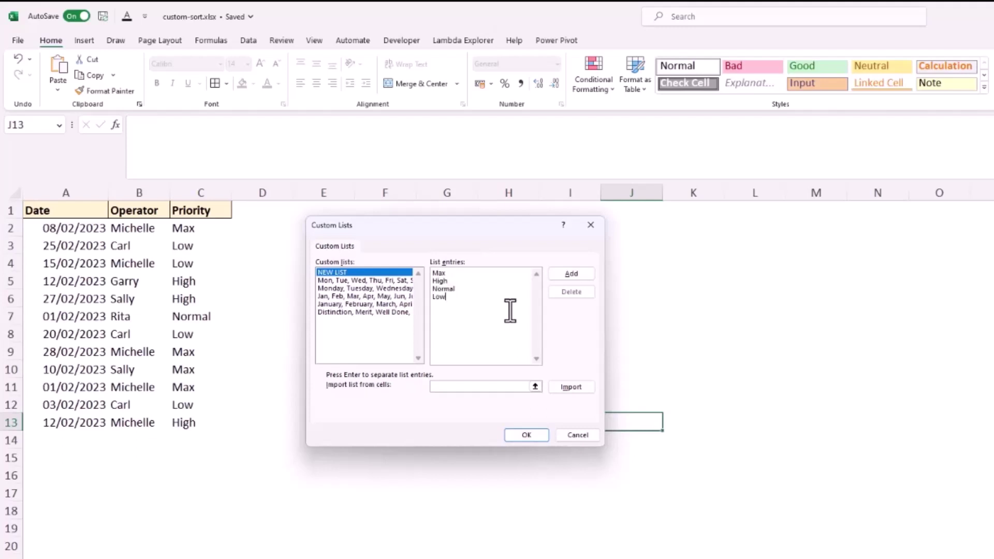
left_click(553, 274)
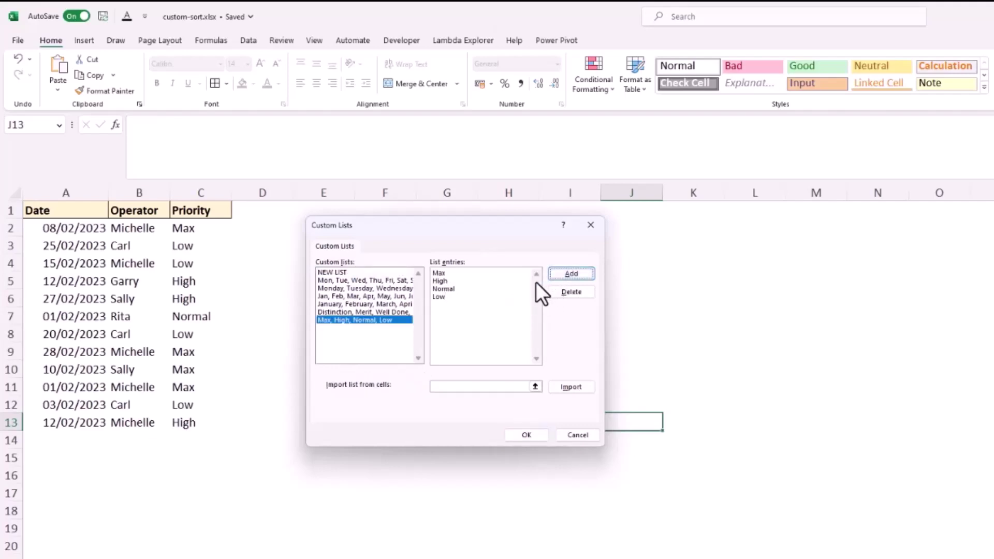
left_click(527, 436)
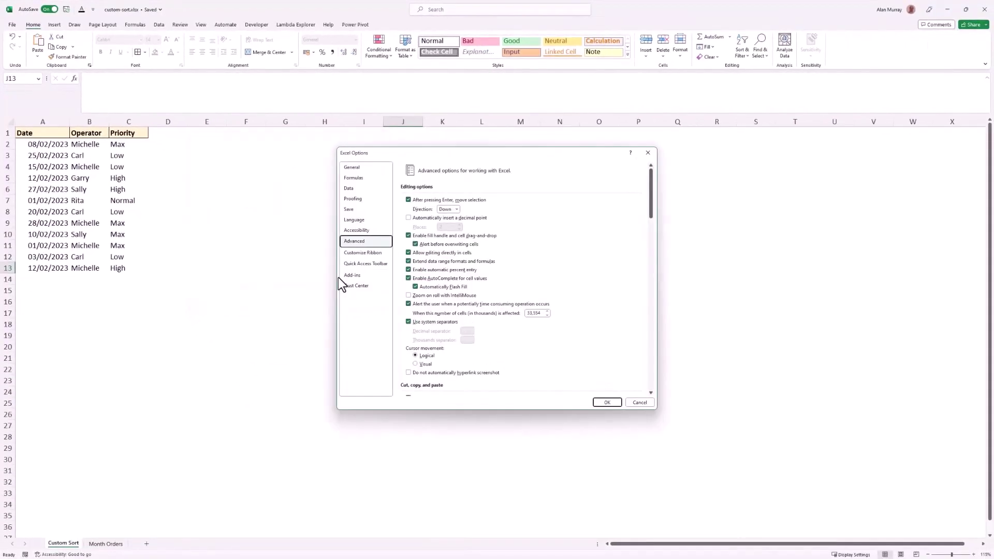
Step: Close Options, fill 'High' from G5 down to G11 to test the list, then clear G5:G11
left_click(606, 403)
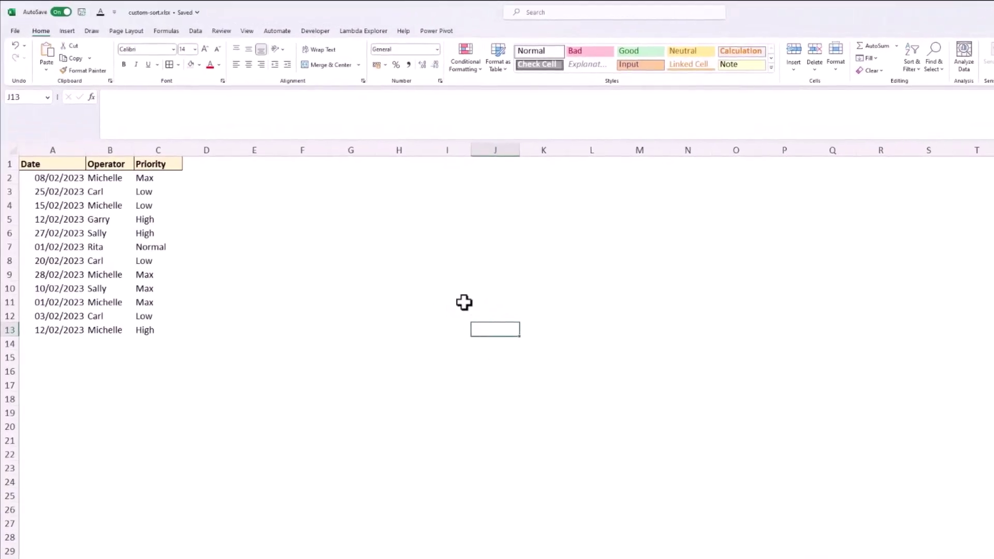
left_click(356, 224)
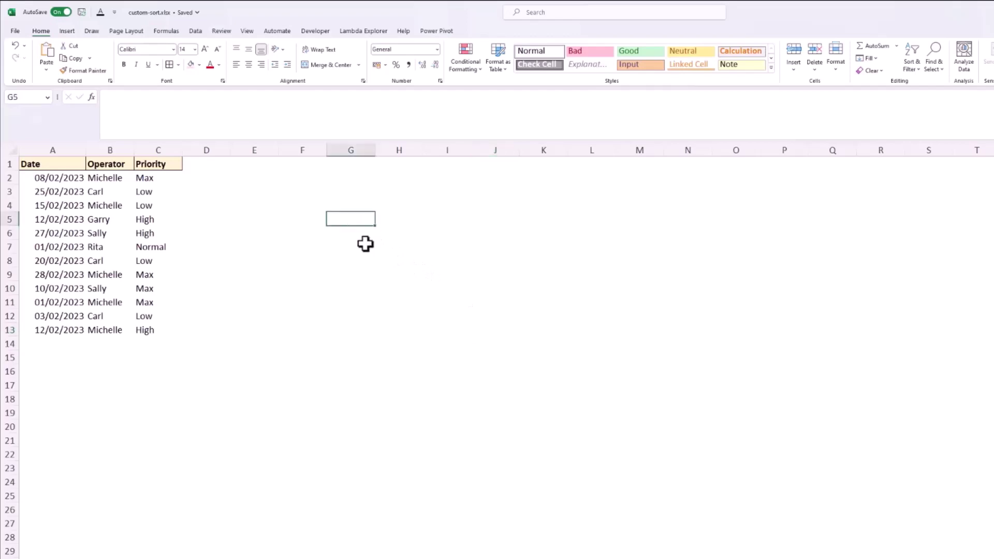
type("High")
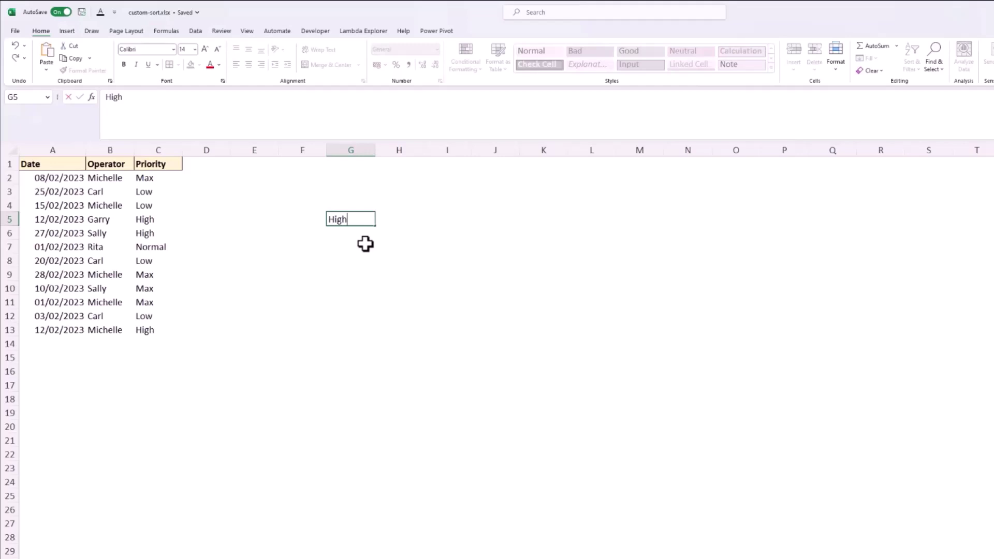
key("Return")
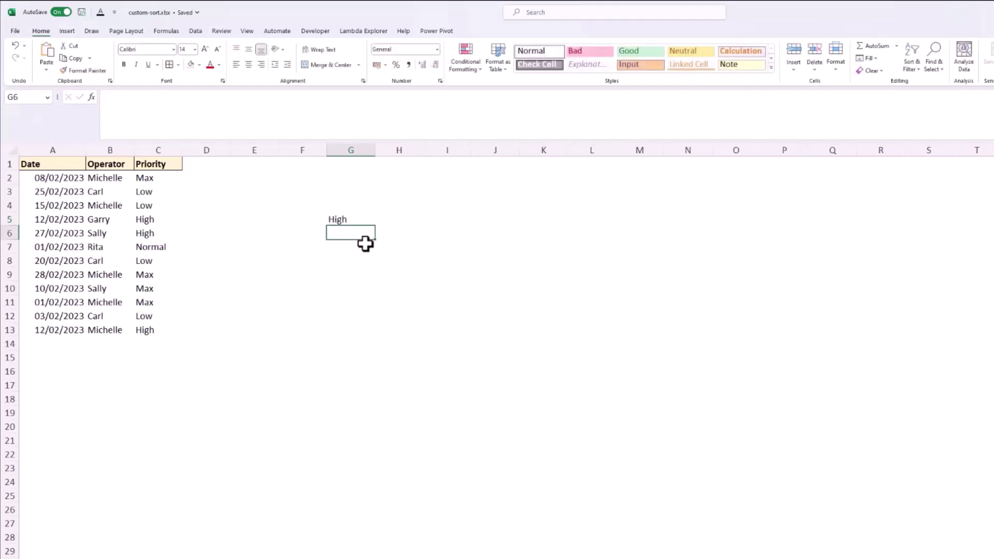
left_click(359, 218)
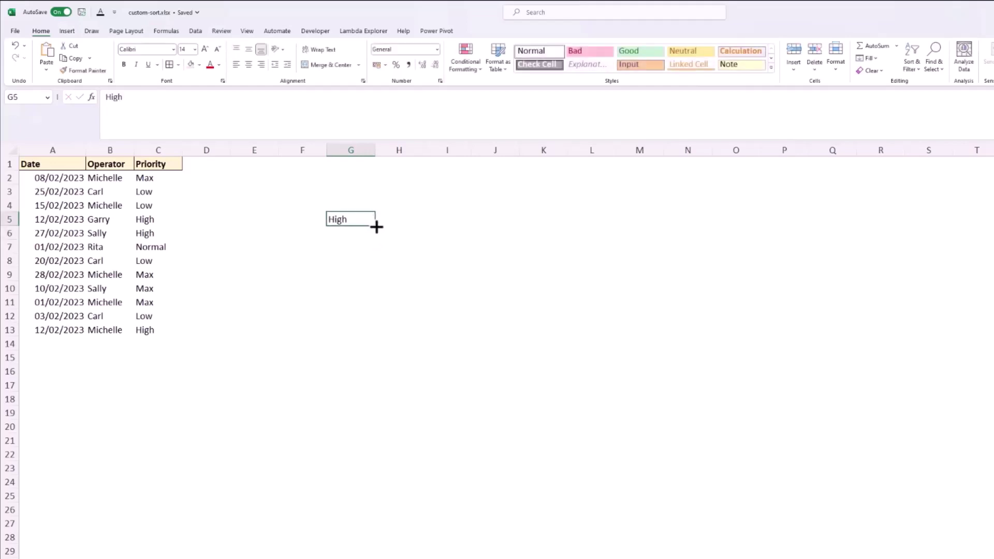
left_click_drag(376, 227, 375, 309)
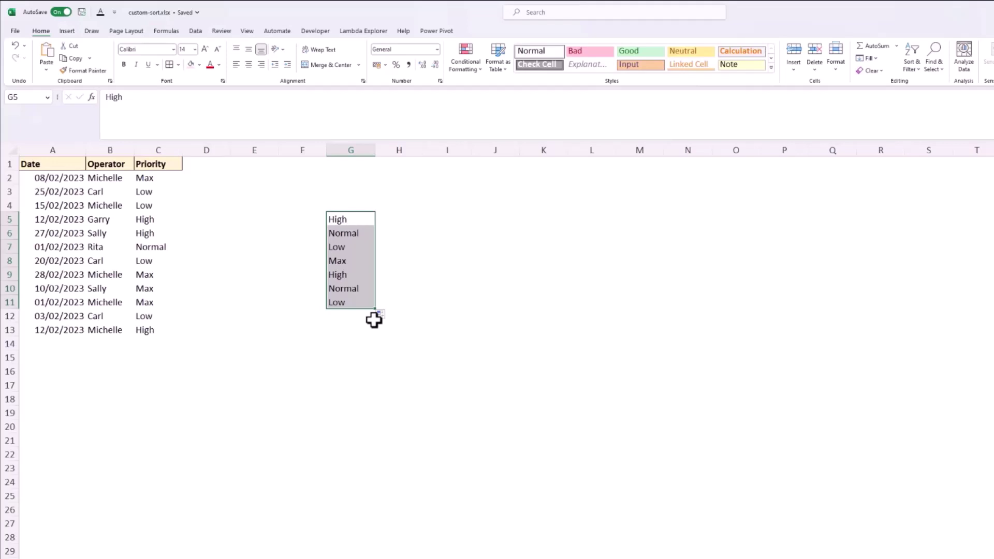
key("Delete")
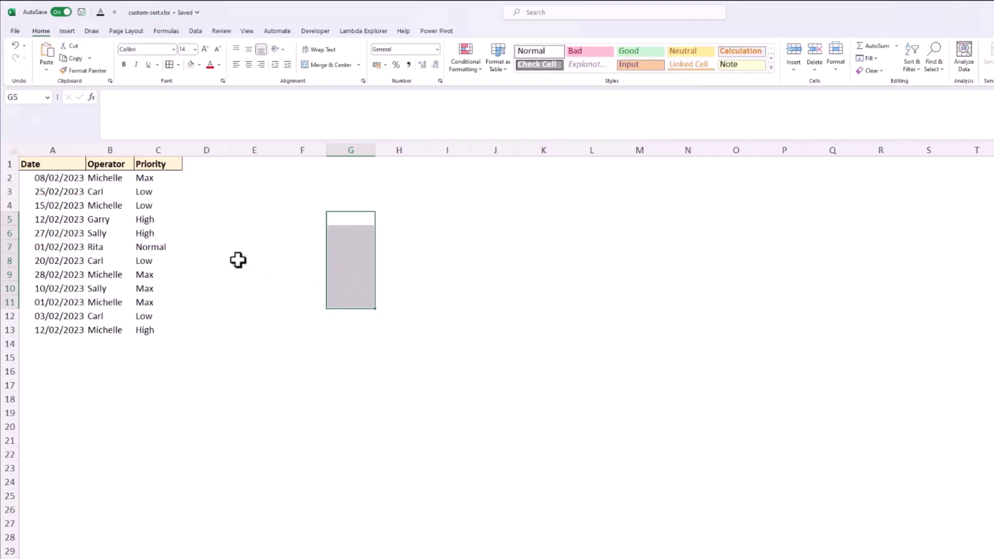
Step: Custom-sort the table by the Priority column using the Max, High, Normal, Low list order
right_click(155, 207)
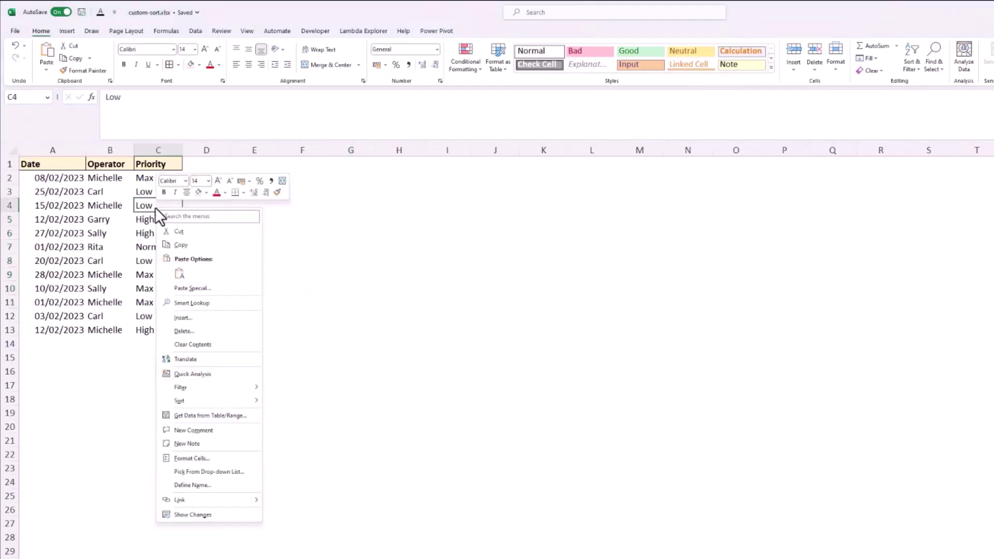
mouse_move(232, 402)
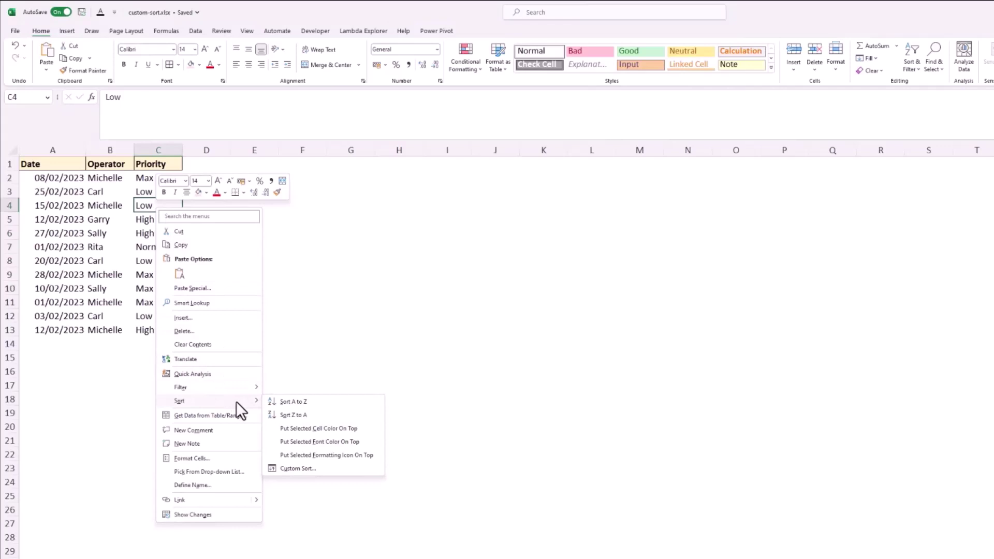
left_click(319, 469)
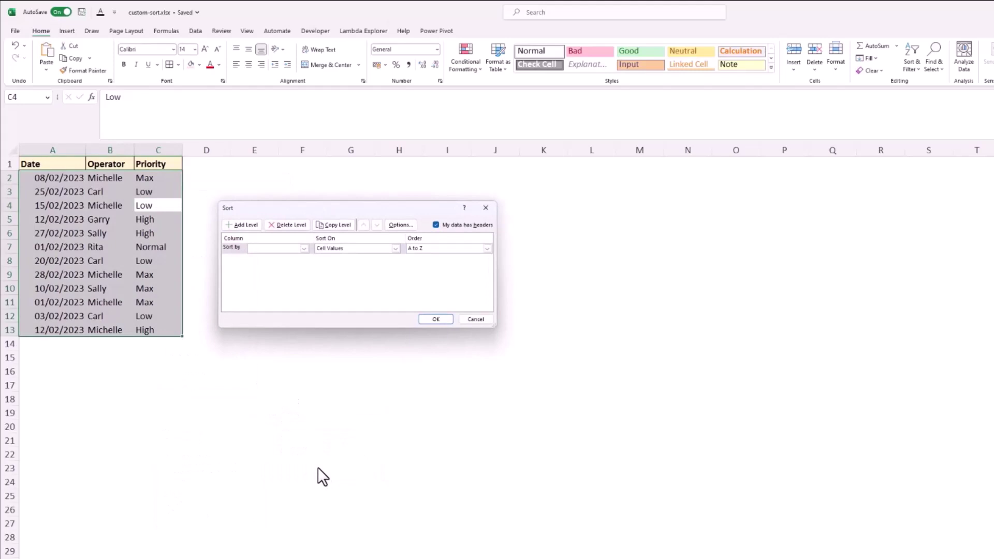
left_click(303, 249)
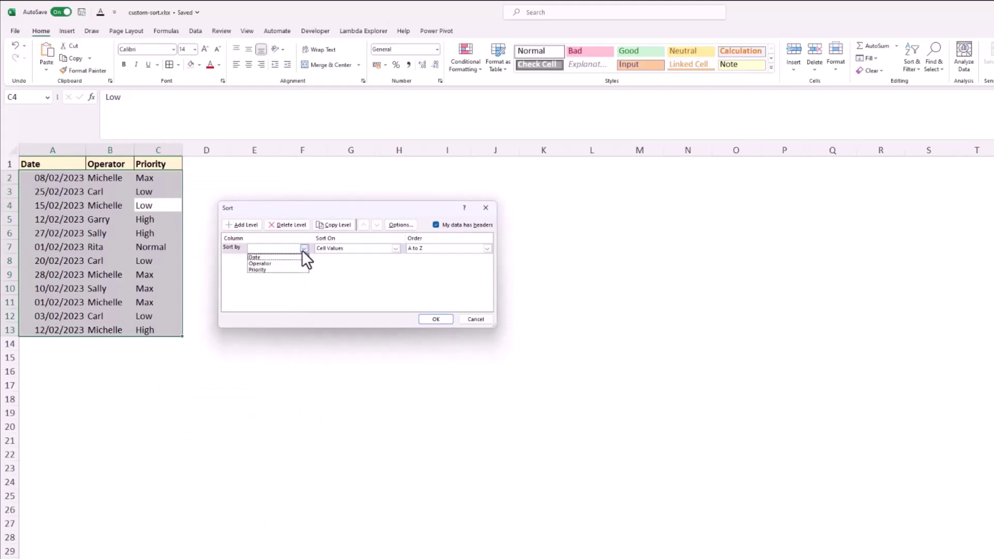
left_click(276, 269)
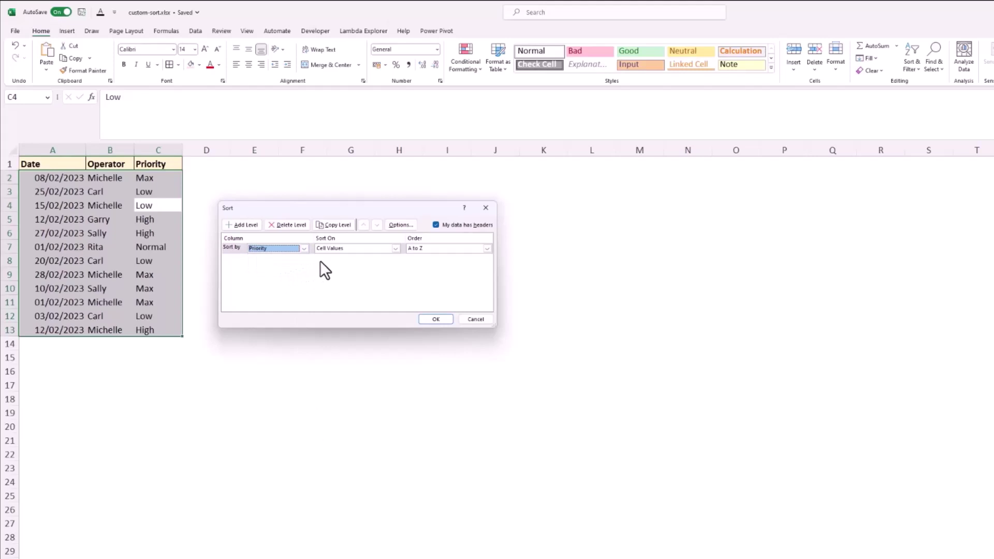
left_click(434, 250)
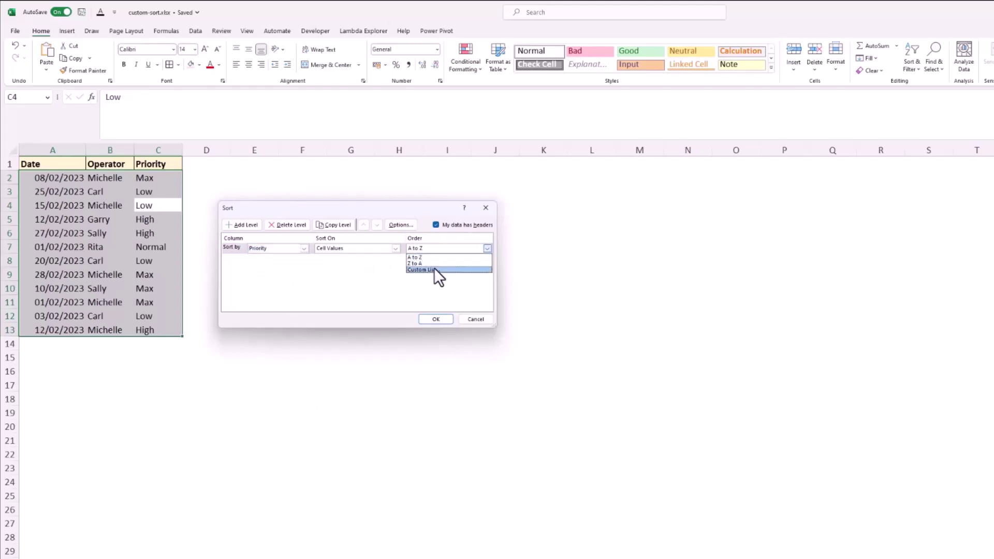
left_click(434, 269)
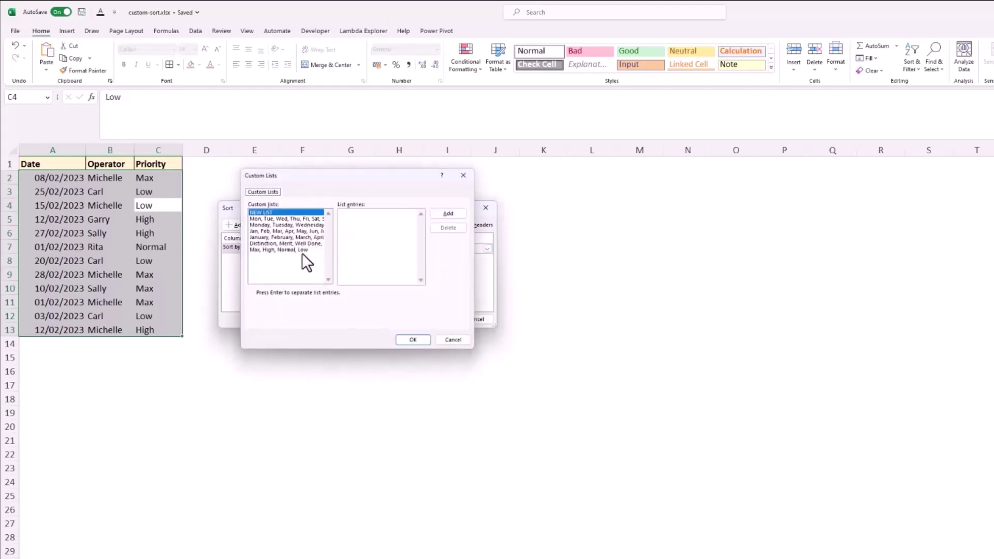
left_click(298, 251)
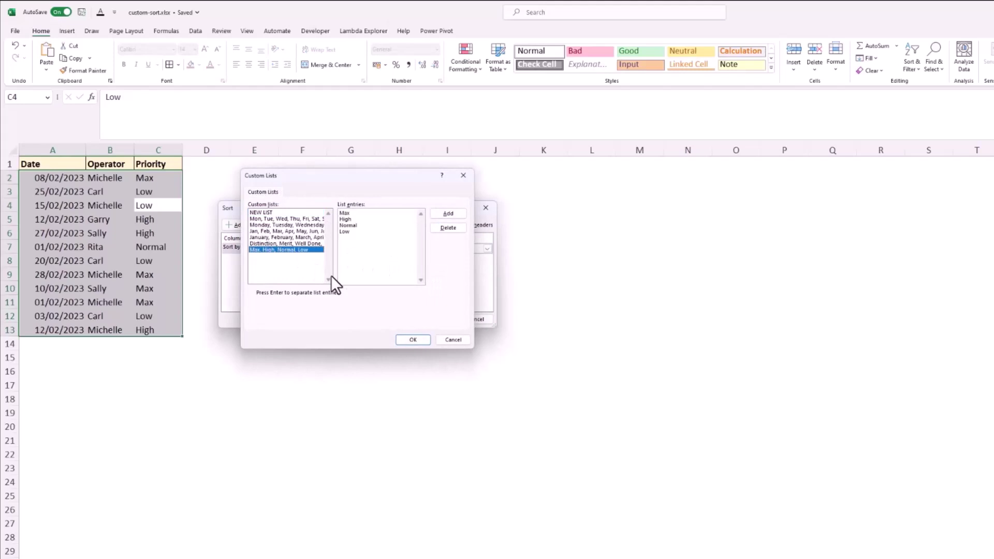
left_click(402, 340)
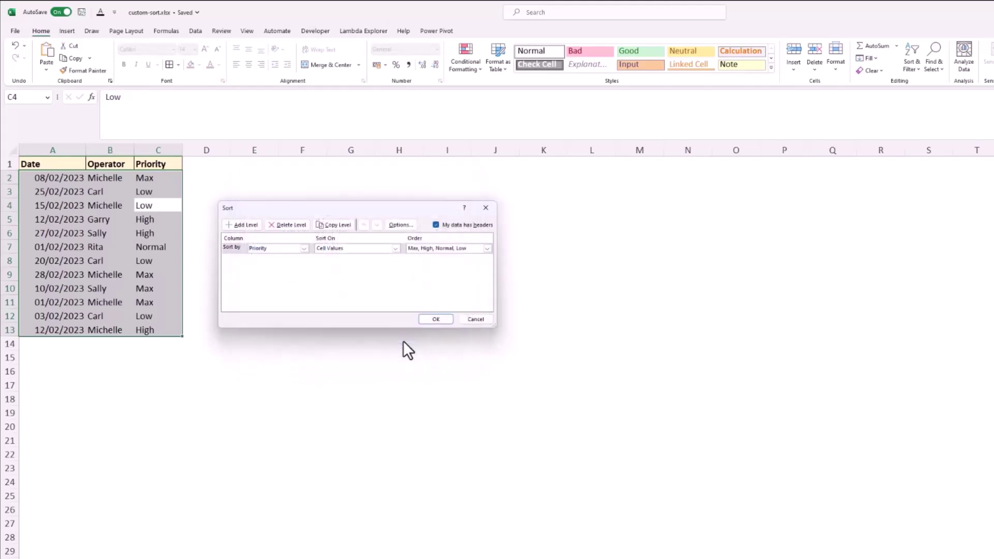
left_click(434, 320)
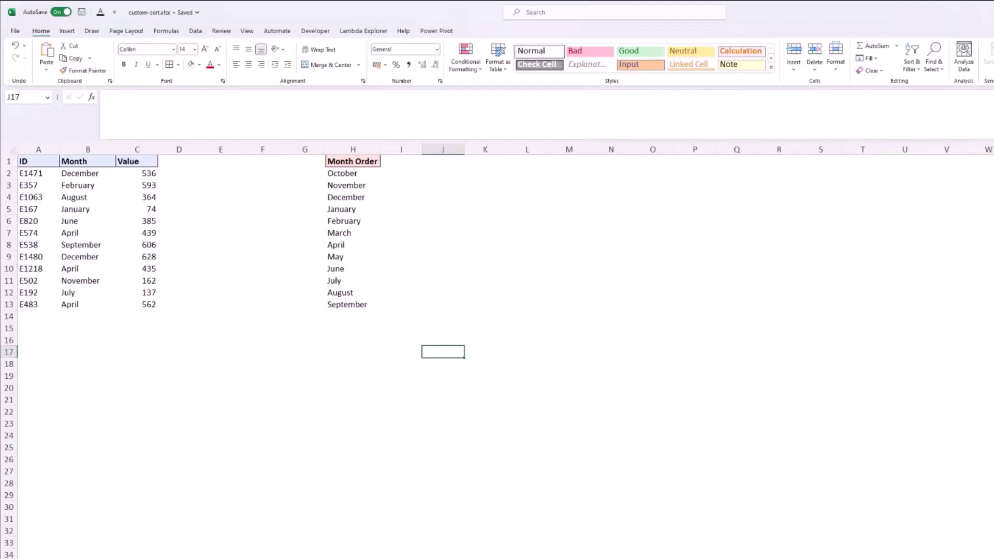
Step: Show the Advanced options and bring up the Custom Lists editor
left_click(440, 295)
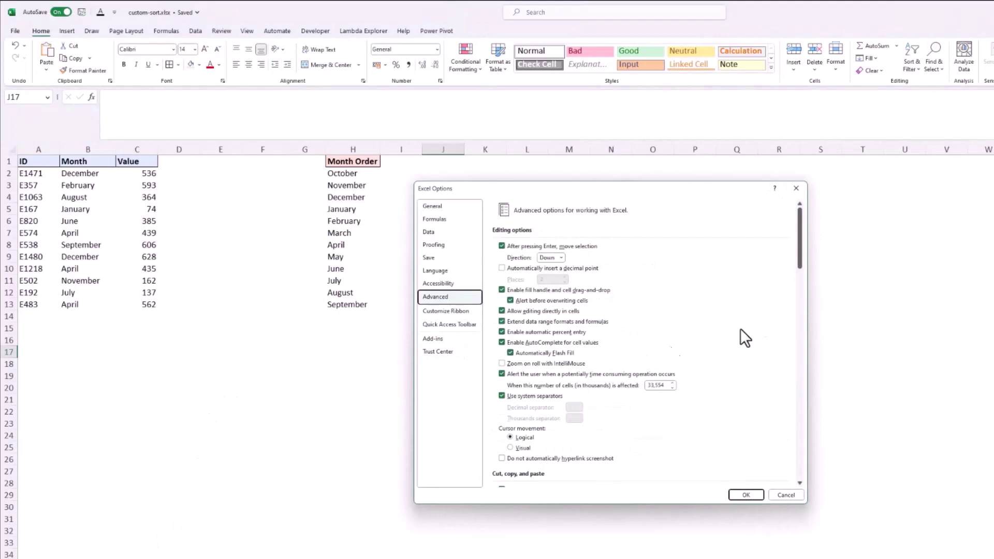
left_click_drag(799, 247, 798, 481)
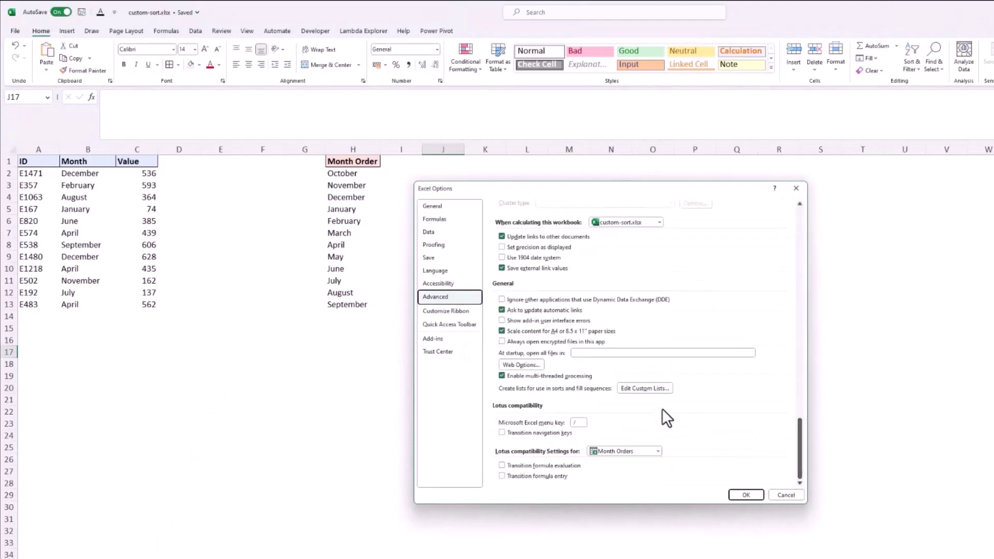
left_click(644, 388)
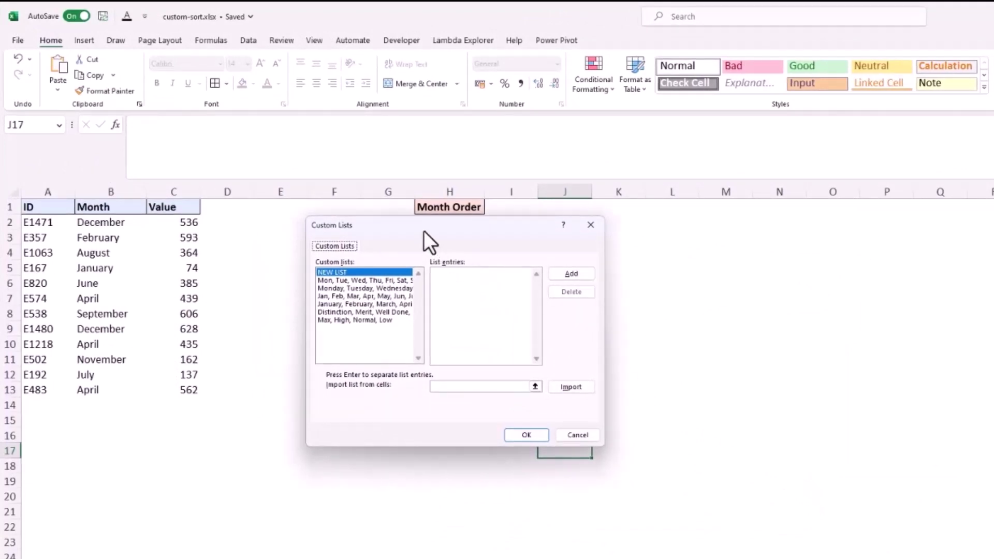
Step: Import the October–September months from $H$2:$H$13 as a custom list and close Options
left_click_drag(423, 231, 658, 247)
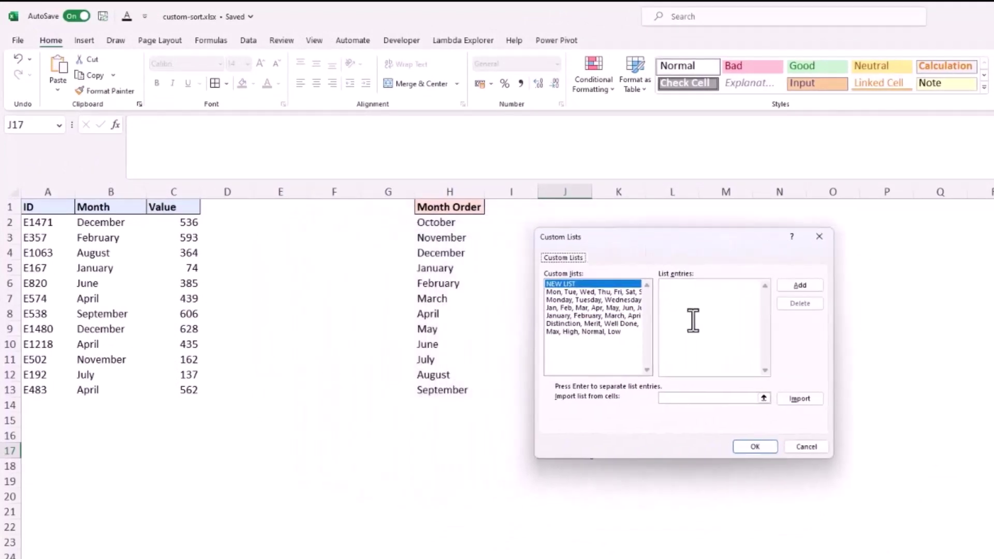
left_click(702, 399)
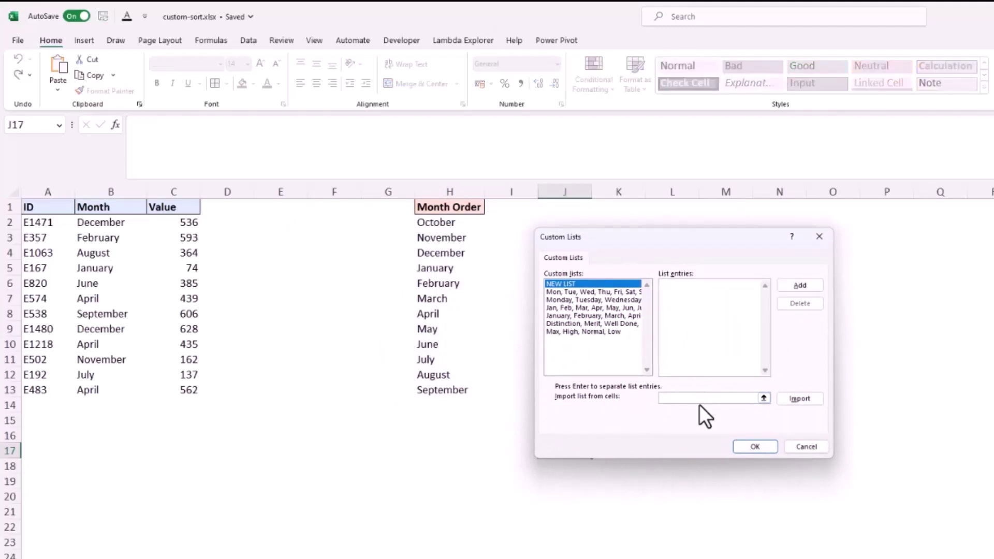
left_click_drag(470, 226, 474, 390)
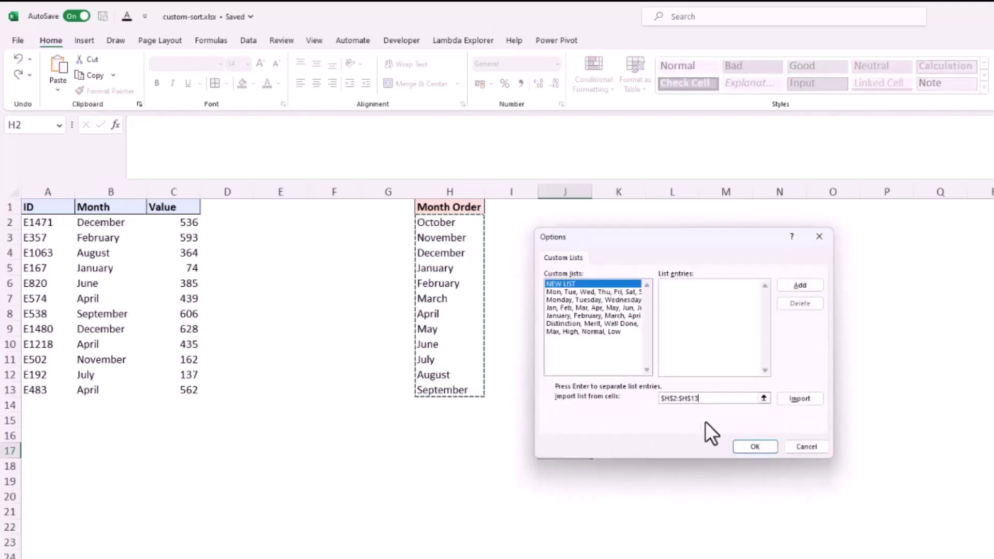
left_click(791, 400)
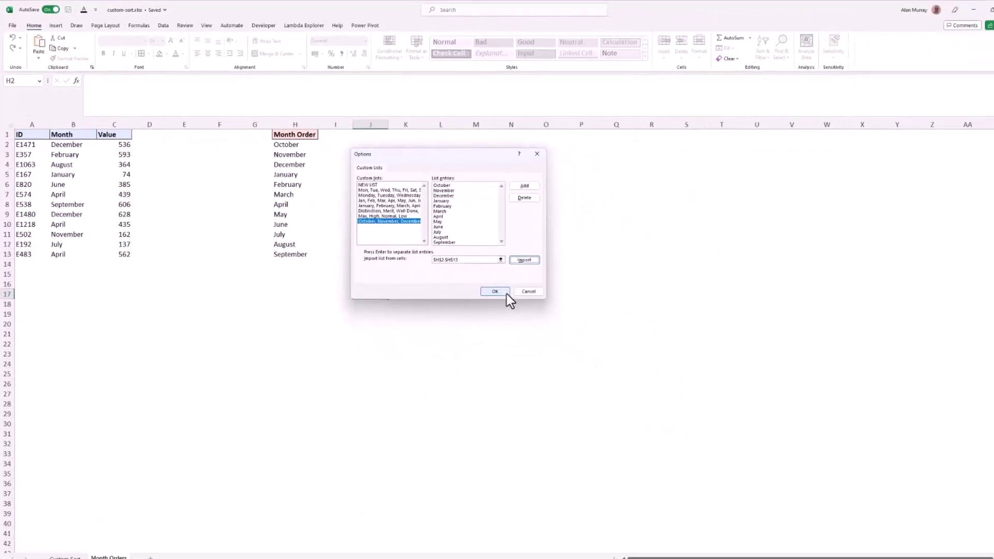
left_click(754, 446)
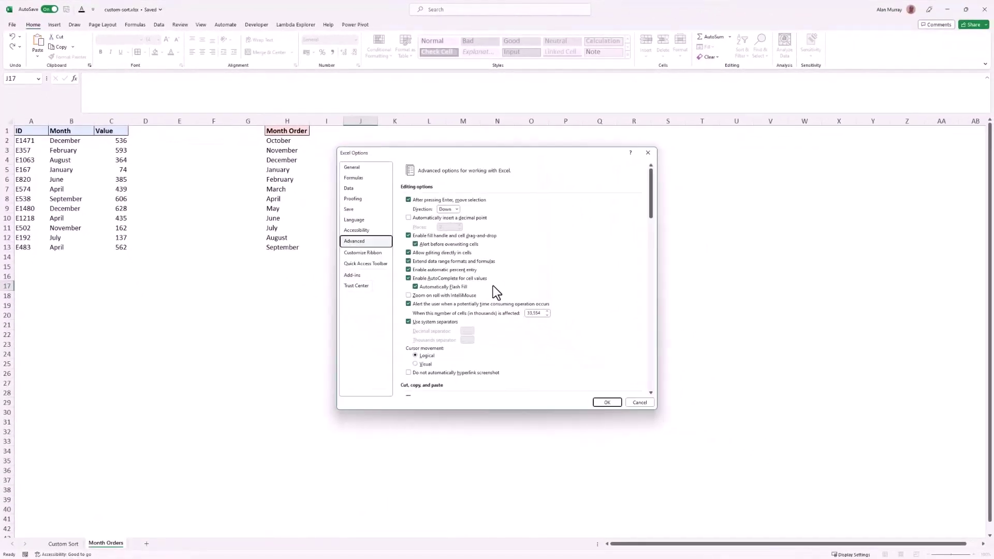
left_click(606, 402)
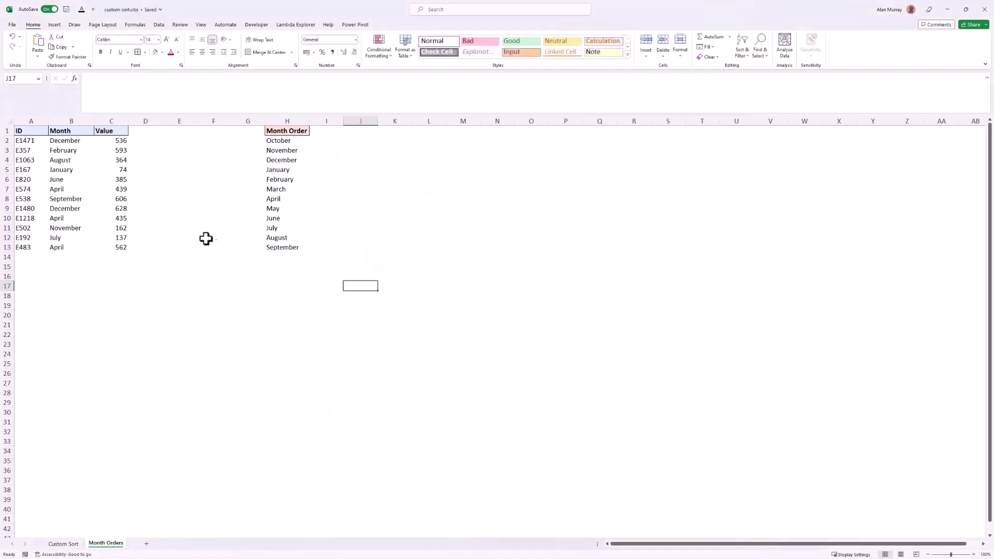
Step: Custom-sort the table from B4 by the Month column using the October-to-September custom list
left_click(71, 162)
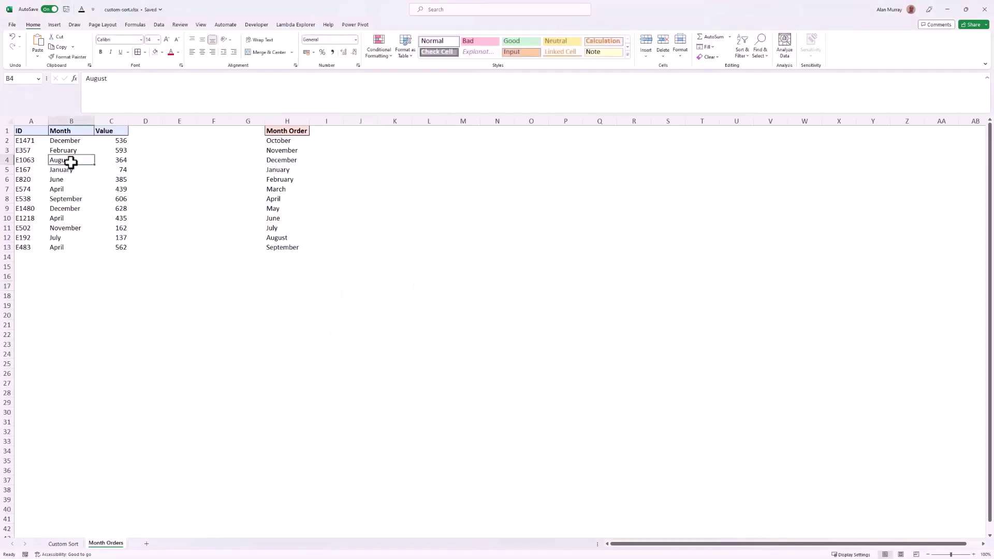
right_click(71, 162)
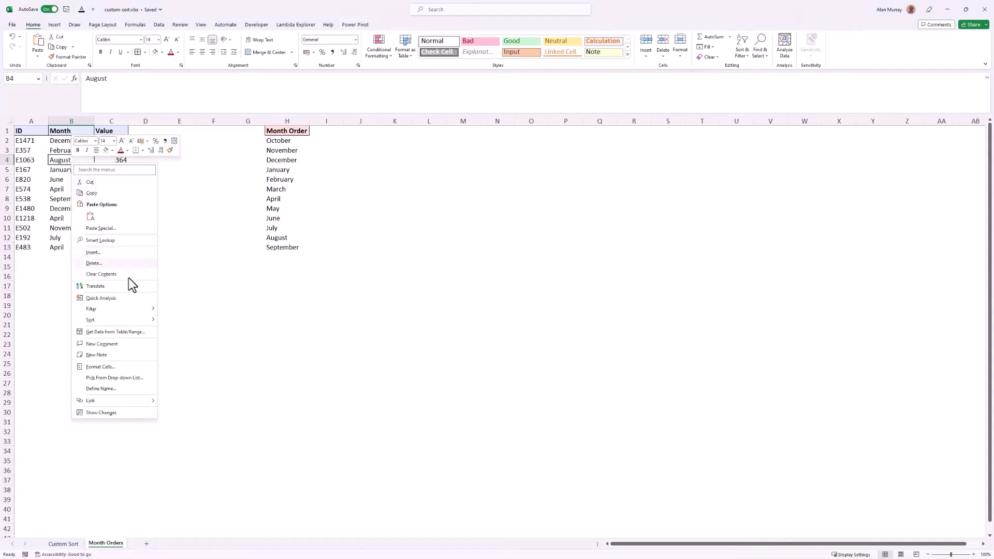
mouse_move(141, 320)
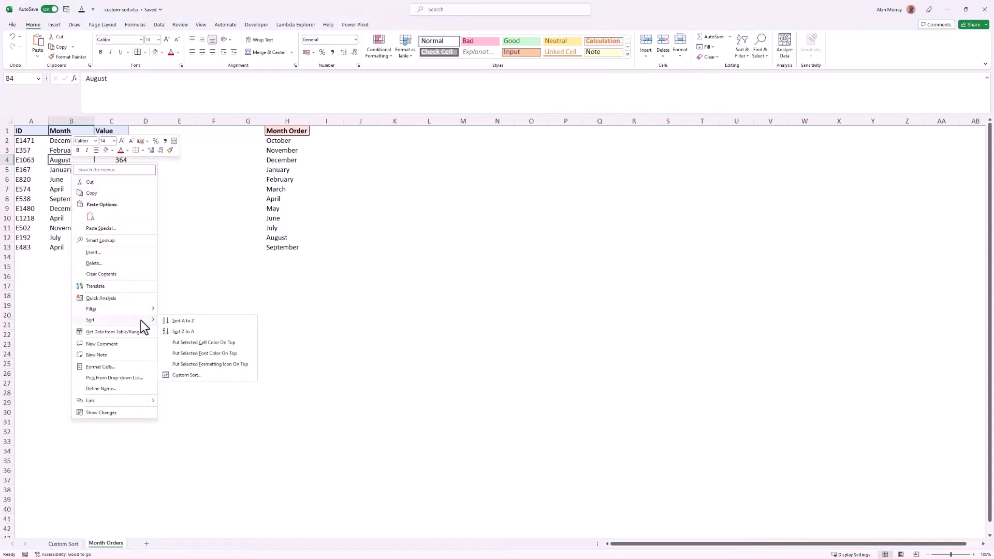
left_click(213, 375)
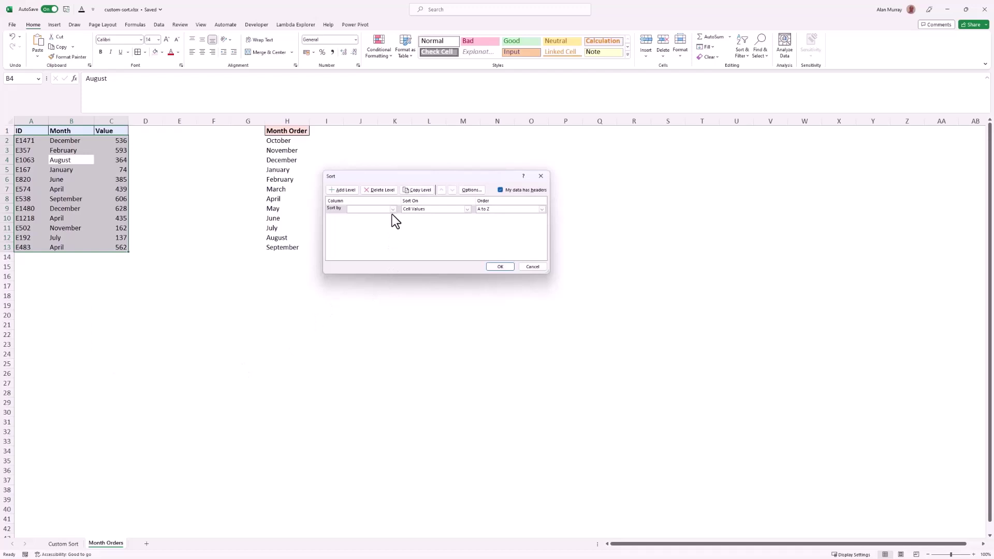
left_click(392, 210)
left_click(383, 220)
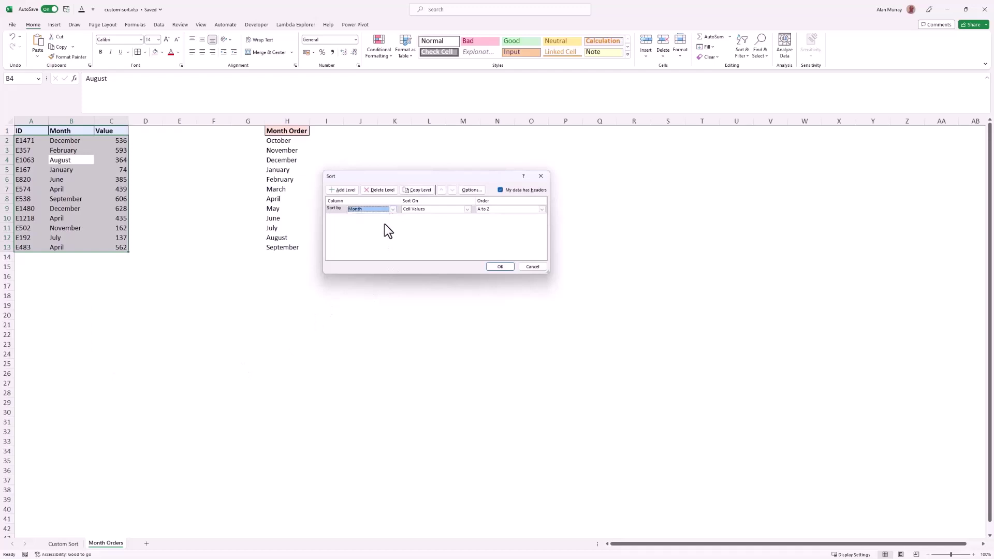
left_click(489, 210)
left_click(492, 228)
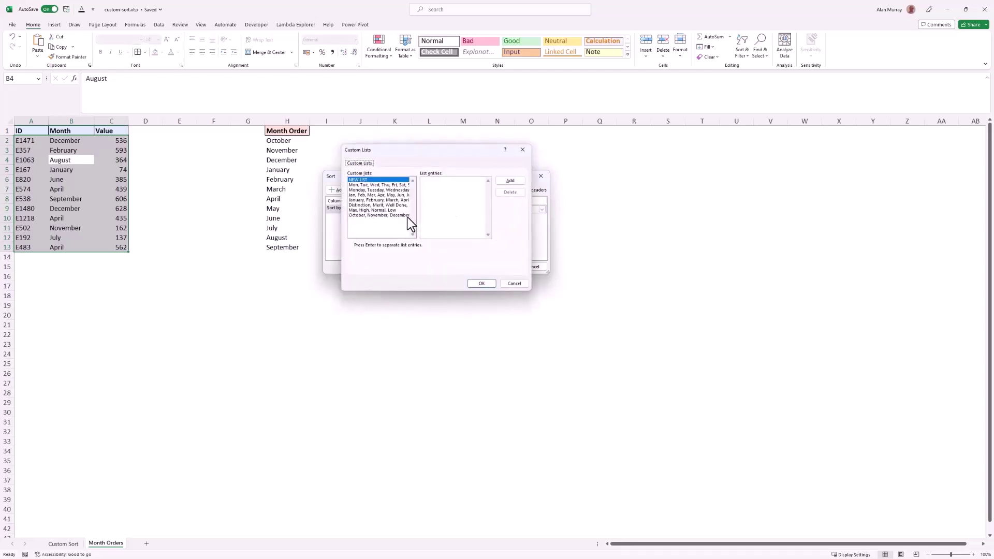
left_click(407, 215)
left_click(474, 284)
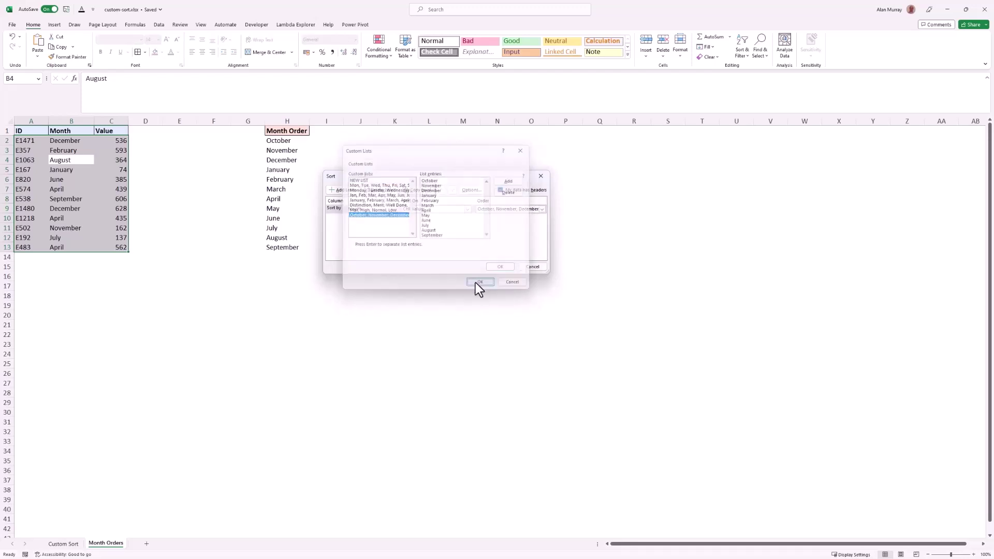
left_click(489, 267)
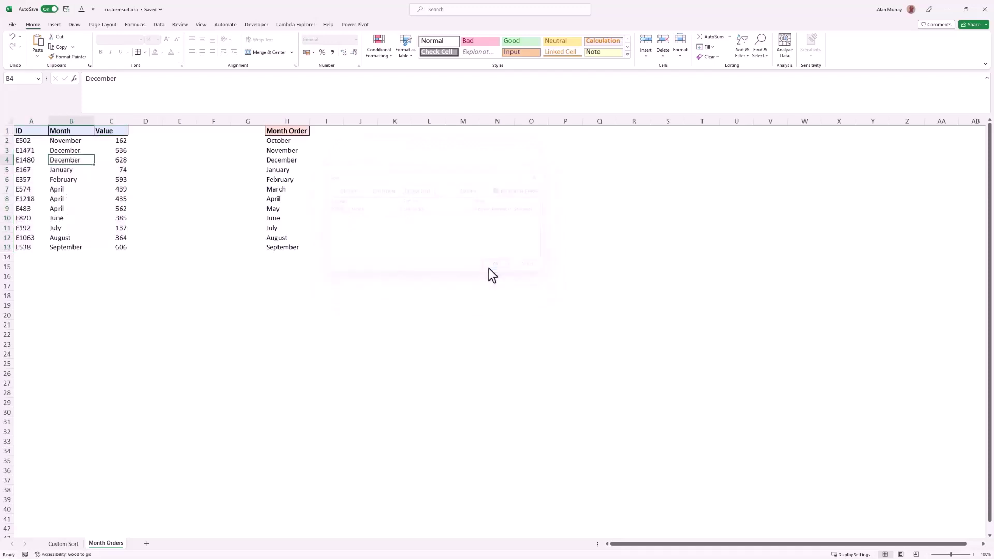